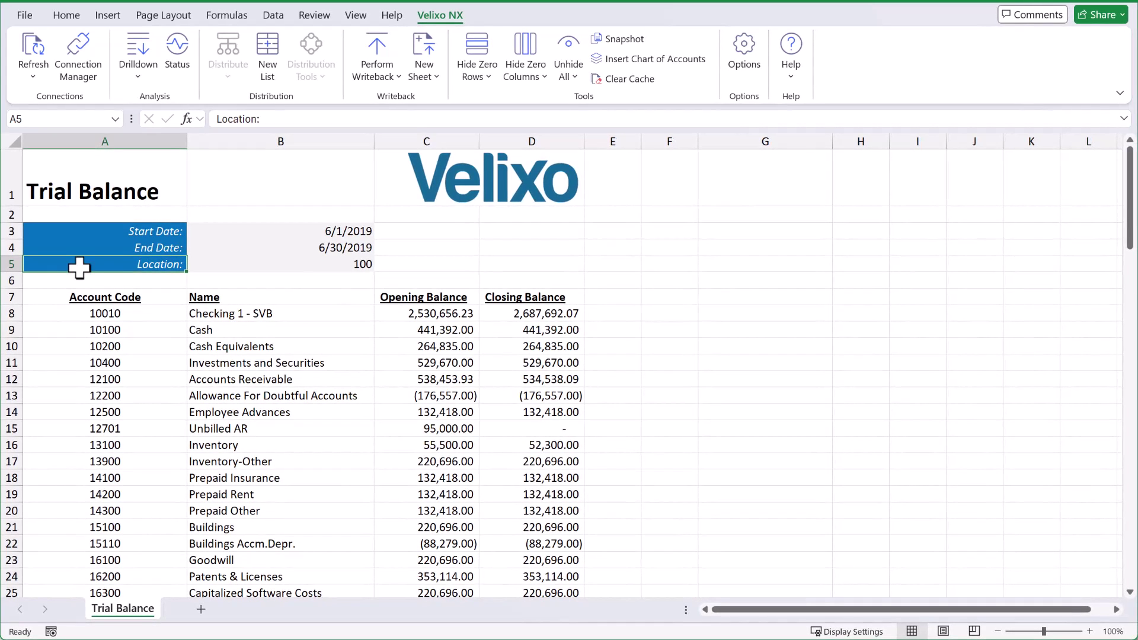
Insert a blank row 8 above the first account
{"action": "left_click", "coordinate": [7, 314]}
{"action": "right_click", "coordinate": [7, 313]}
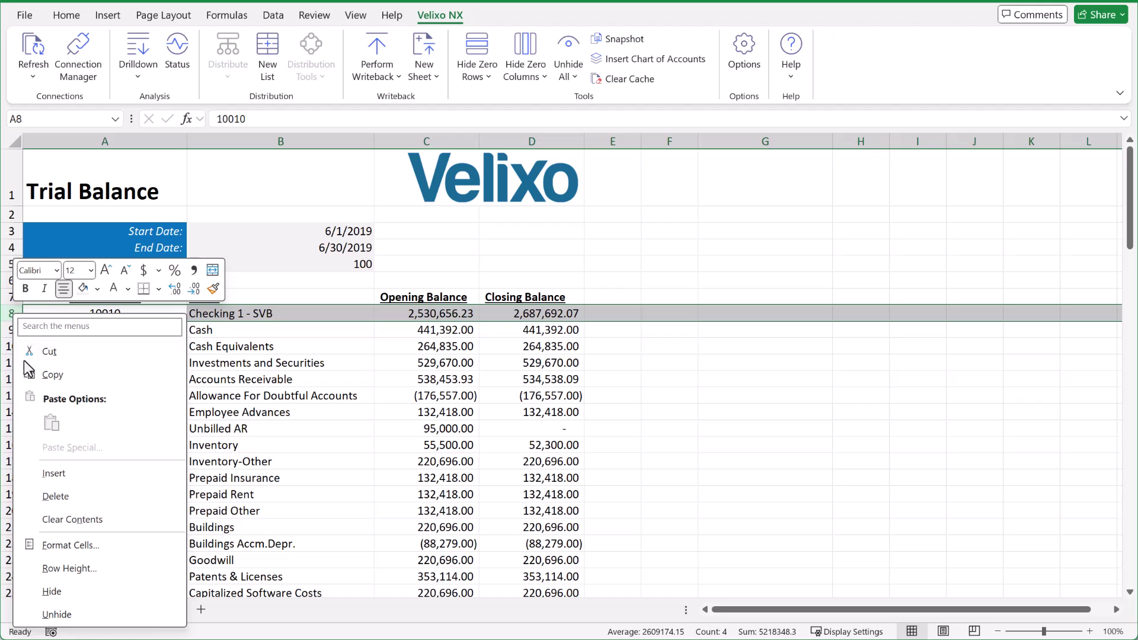
{"action": "left_click", "coordinate": [62, 478]}
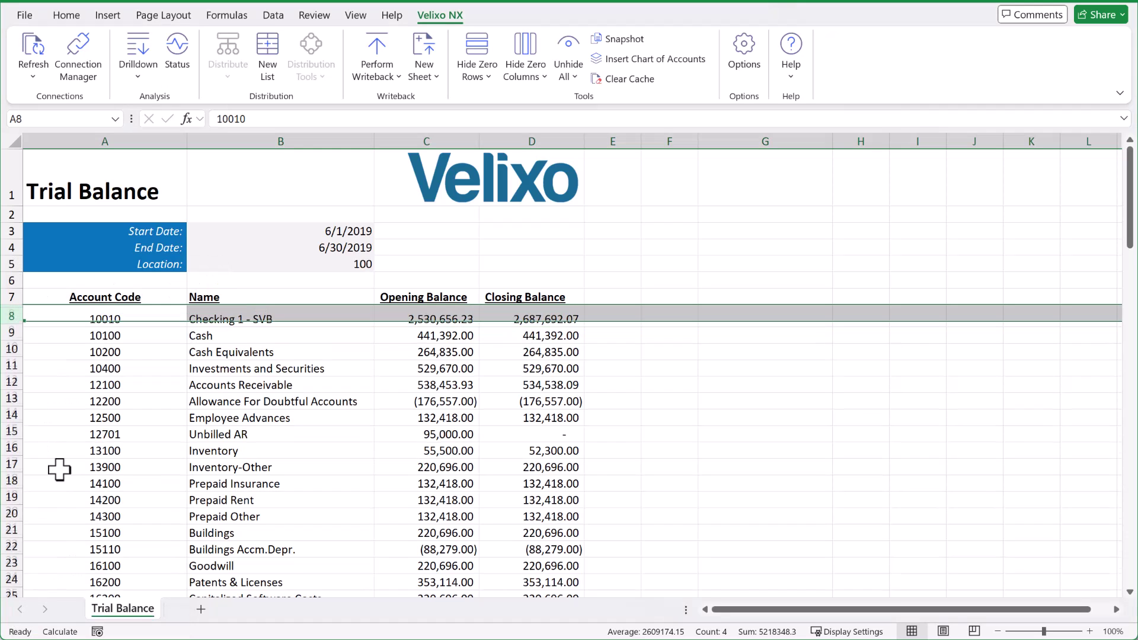
Copy the Checking 1 - SVB row (A9:D9) into the new row 8
{"action": "left_click", "coordinate": [116, 327]}
{"action": "left_click_drag", "start_coordinate": [187, 322], "coordinate": [502, 325]}
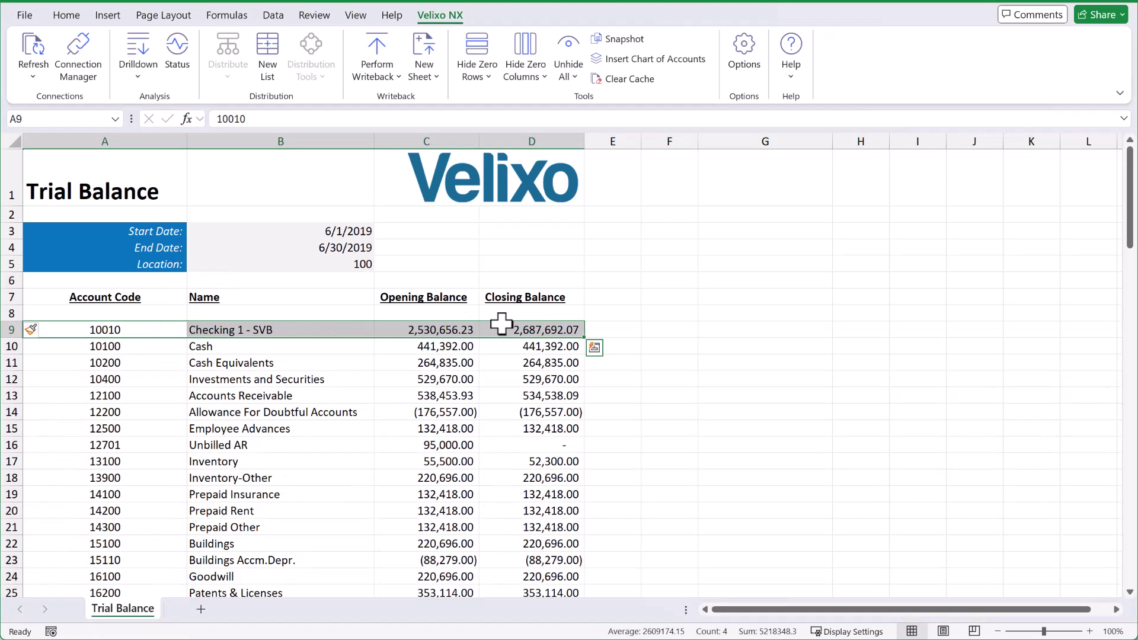
{"action": "key", "text": "ctrl+c"}
{"action": "key", "text": "Up"}
{"action": "key", "text": "Return"}
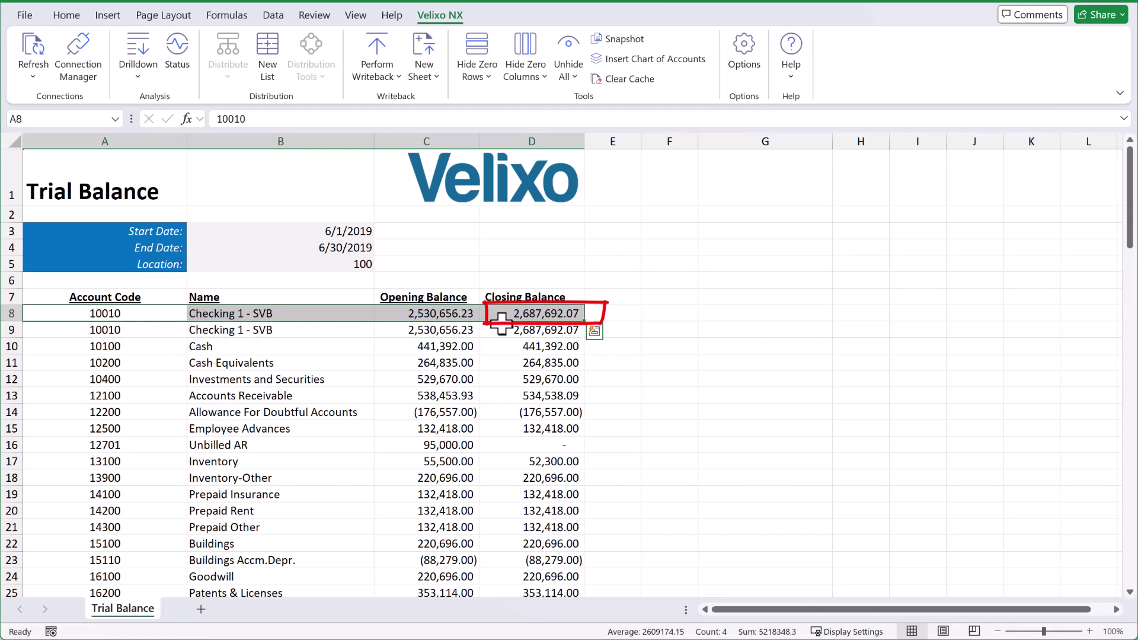
{"action": "left_click", "coordinate": [163, 315]}
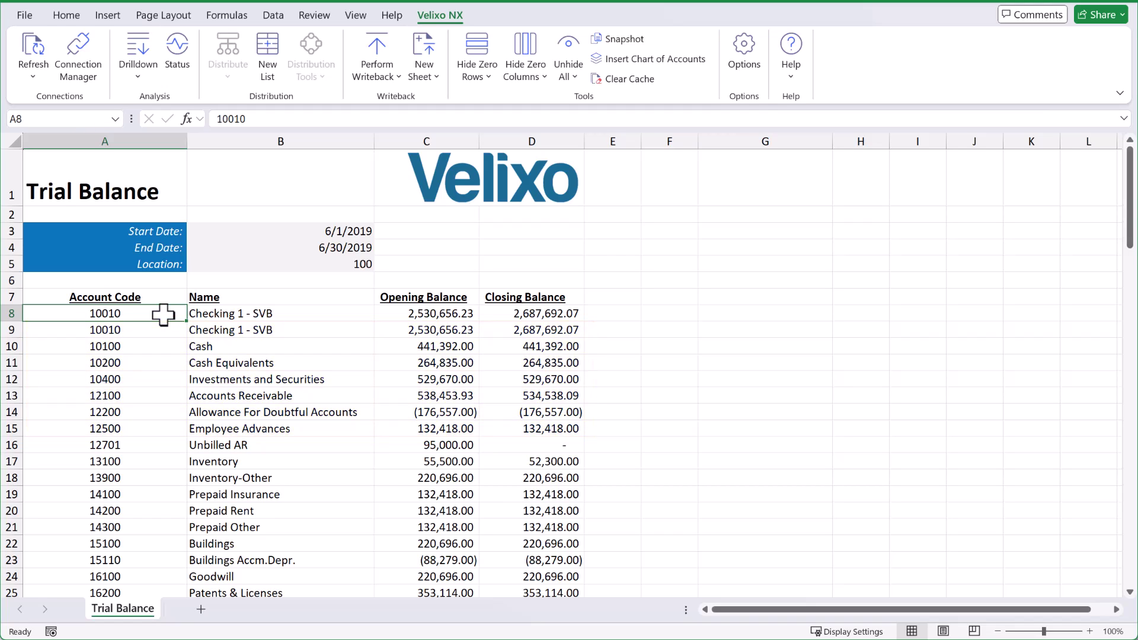
Enter 10010:12500 as A8's account code and compare it with the D9:D15 closing sum
{"action": "type", "text": "10010:"}
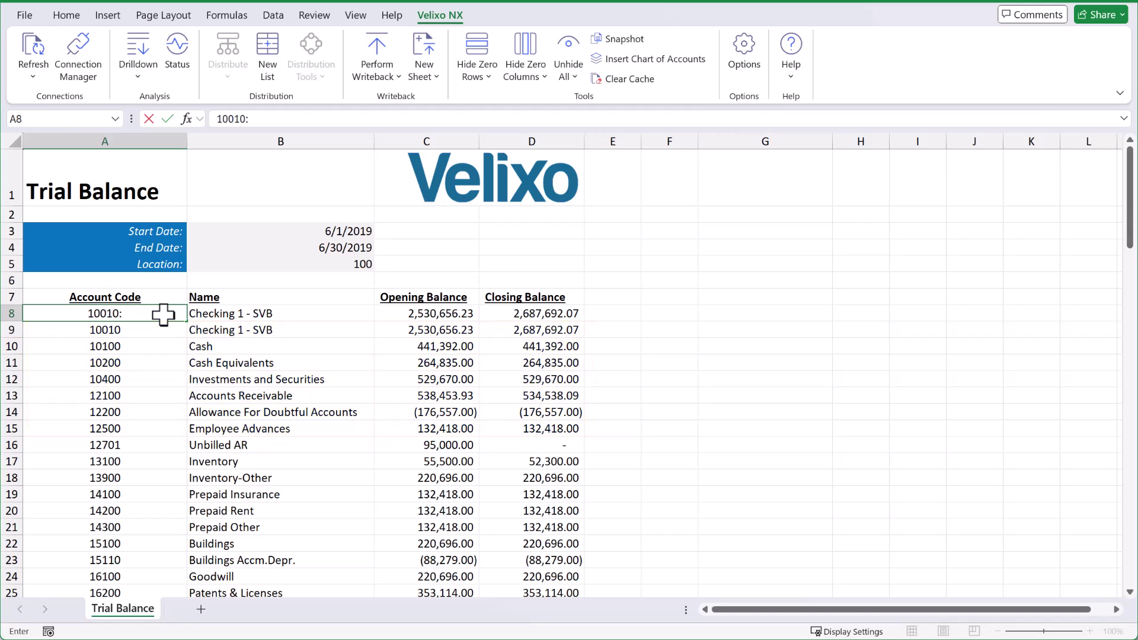
{"action": "type", "text": "12500"}
{"action": "key", "text": "Return"}
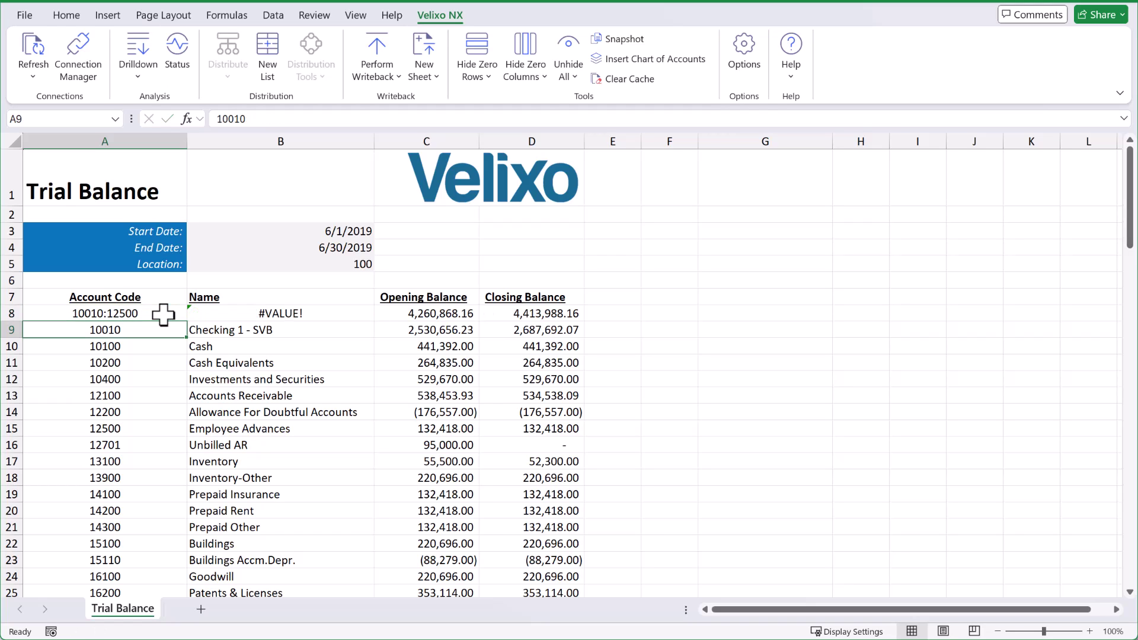
{"action": "left_click_drag", "start_coordinate": [562, 323], "coordinate": [564, 423]}
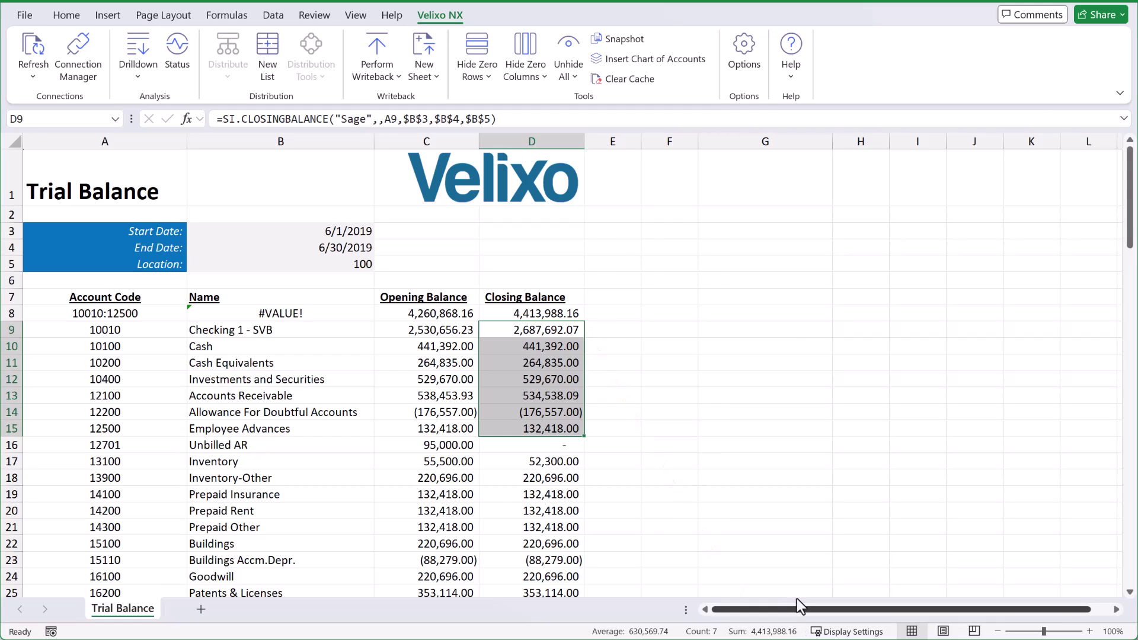
{"action": "left_click", "coordinate": [300, 306]}
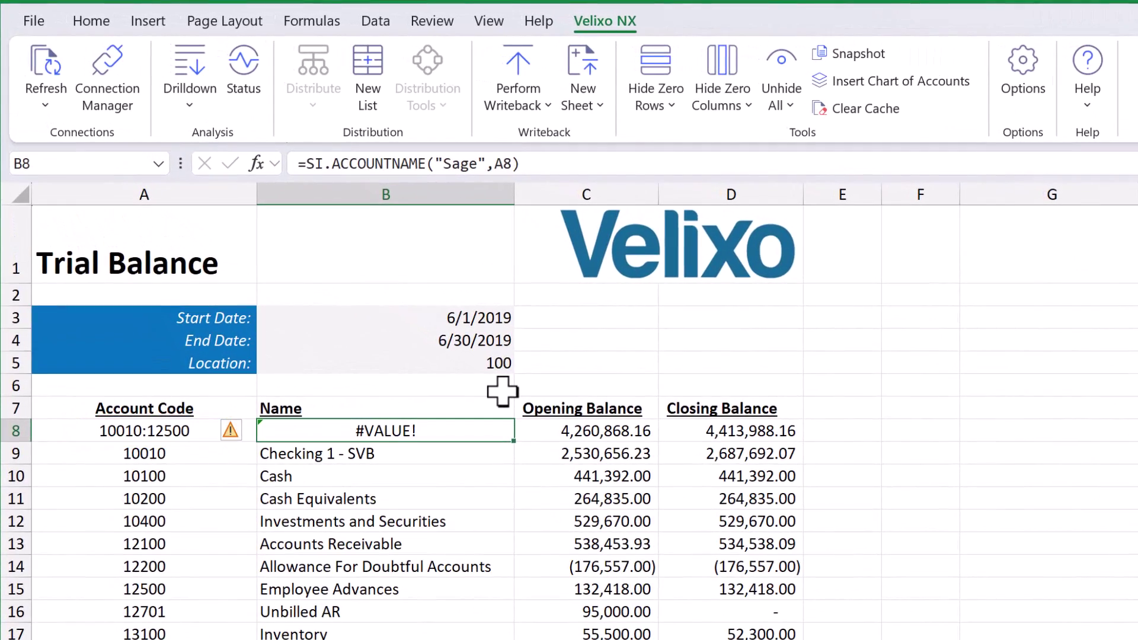
Replace the #VALUE! formula in B8 with the text 'Test'
{"action": "key", "text": "Delete"}
{"action": "type", "text": "Test"}
{"action": "key", "text": "ctrl+Return"}
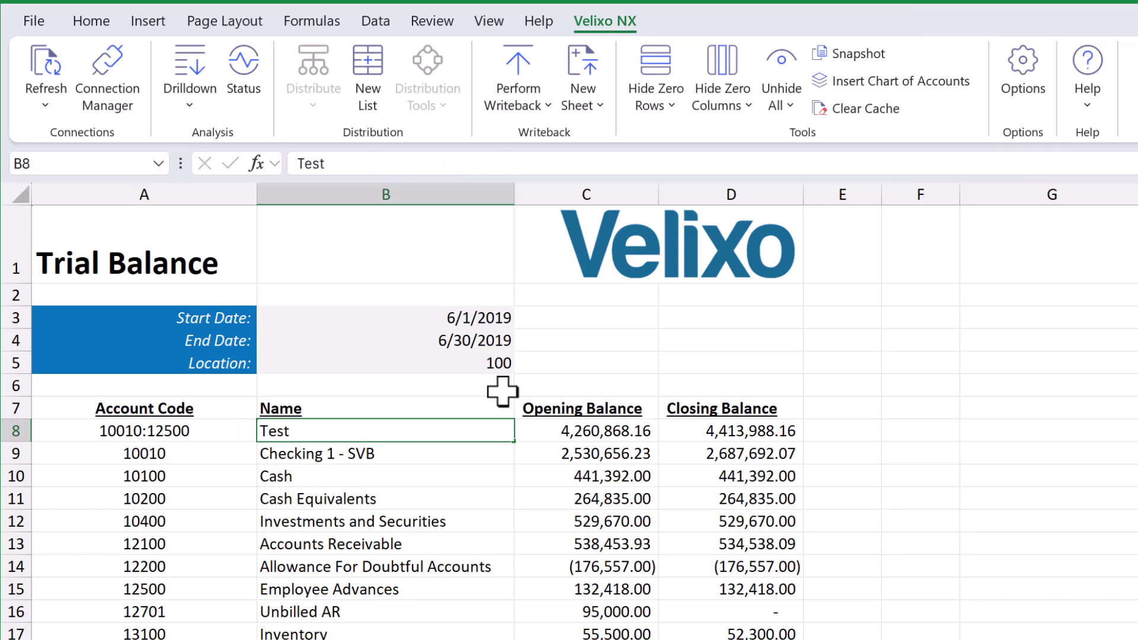
{"action": "key", "text": "Down"}
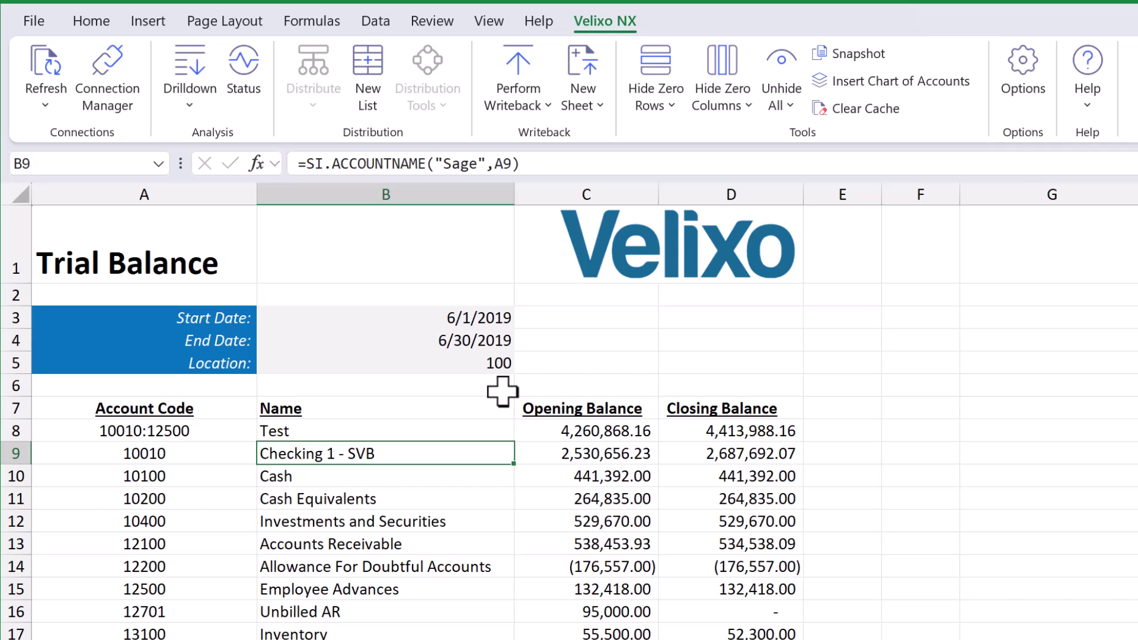
{"action": "left_click", "coordinate": [177, 434]}
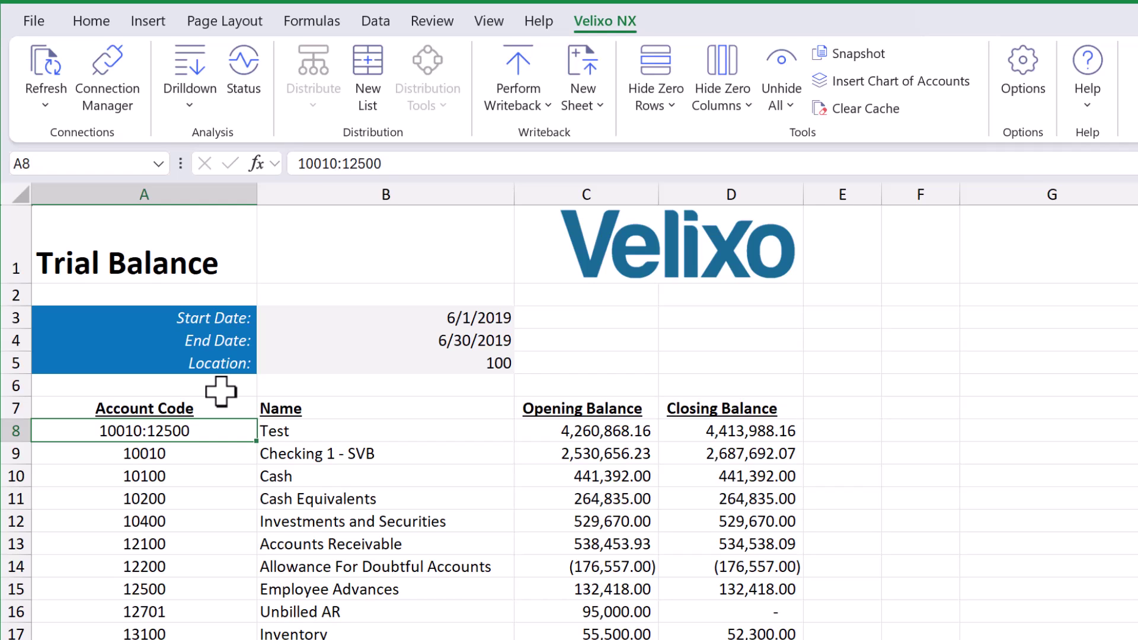
Set A8 to the list 10100;10400;12500, then start replacing it with 10010:17000
{"action": "type", "text": "10"}
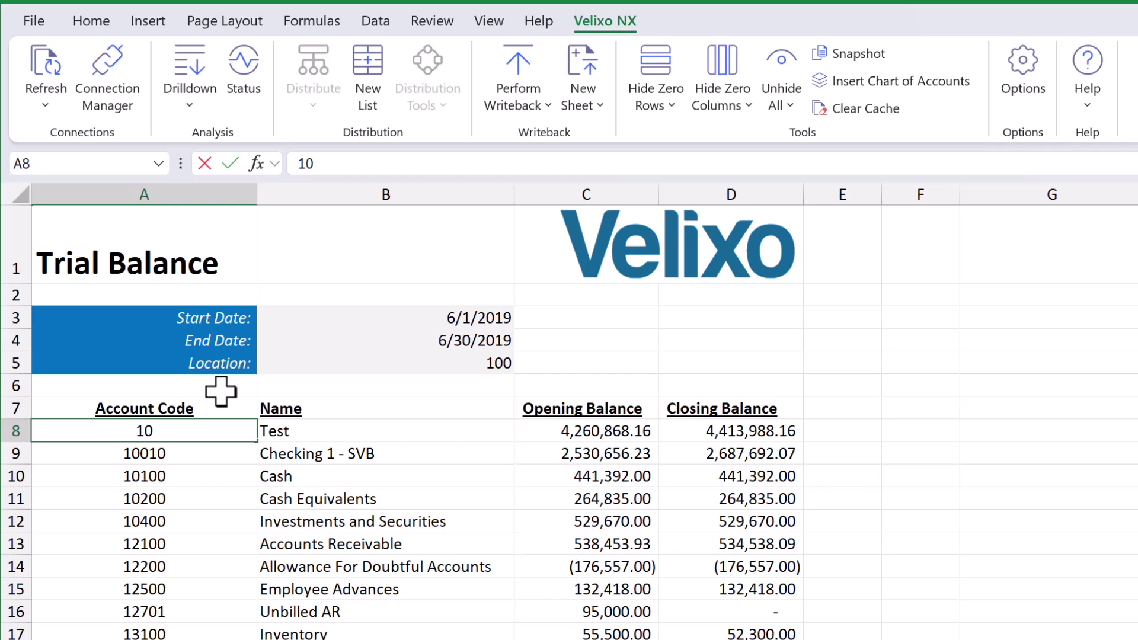
{"action": "type", "text": "100;10"}
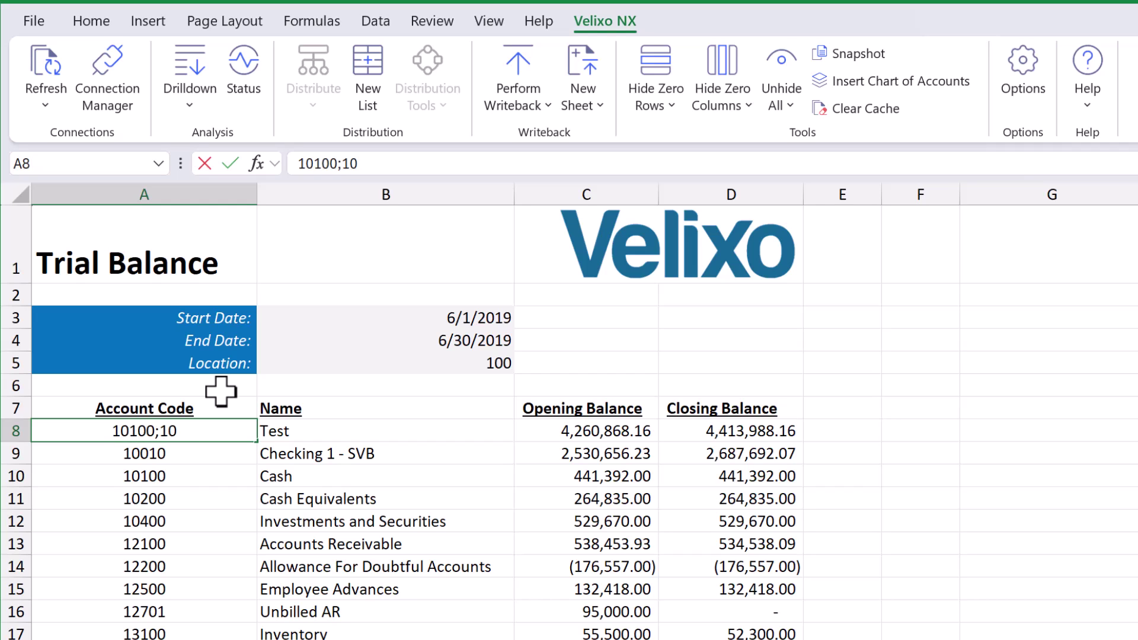
{"action": "type", "text": "400;12500"}
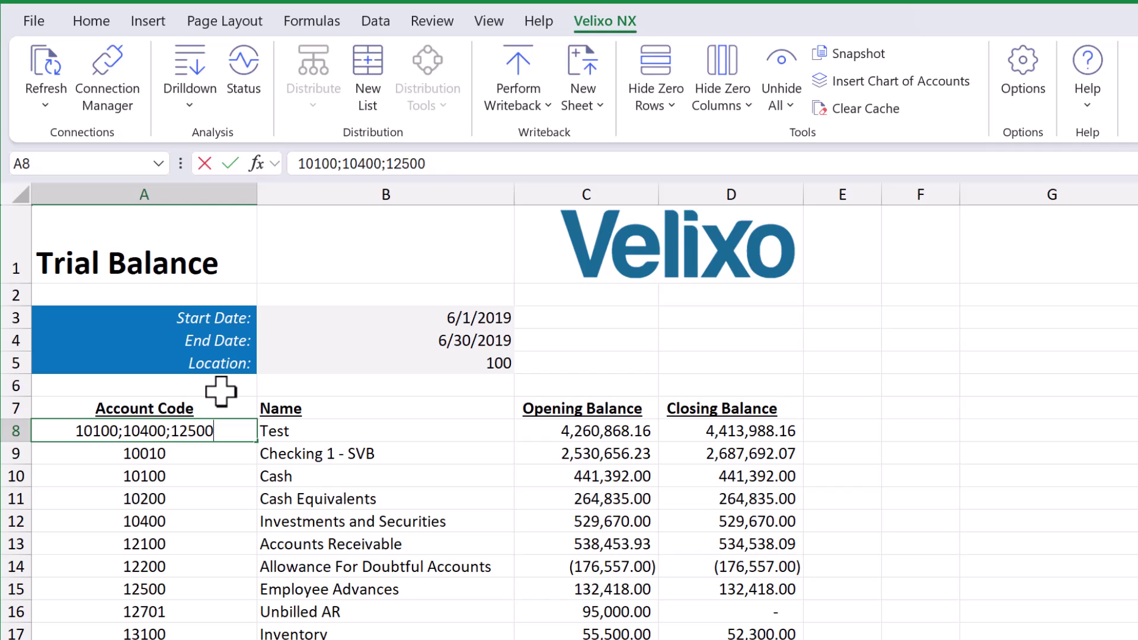
{"action": "key", "text": "Return"}
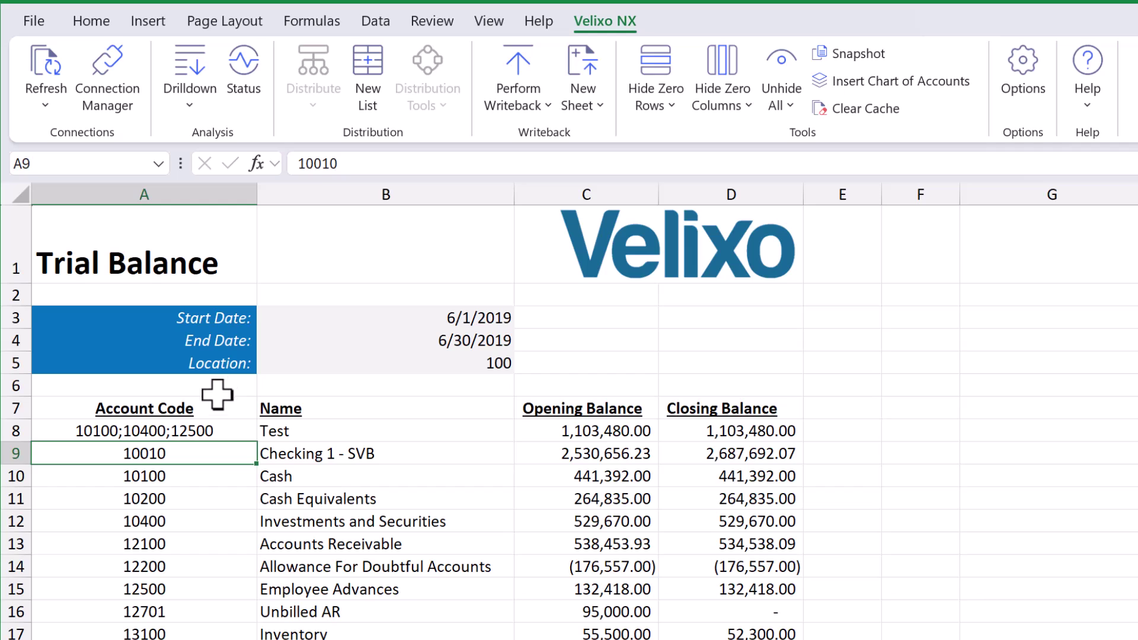
{"action": "left_click", "coordinate": [174, 425]}
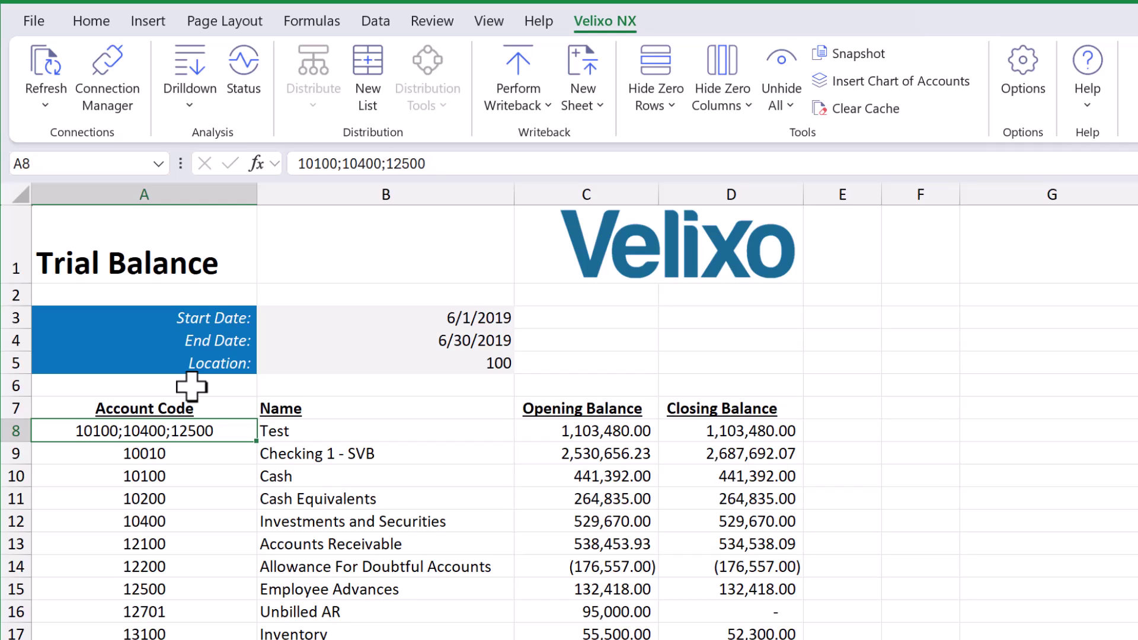
{"action": "type", "text": "10010:17000"}
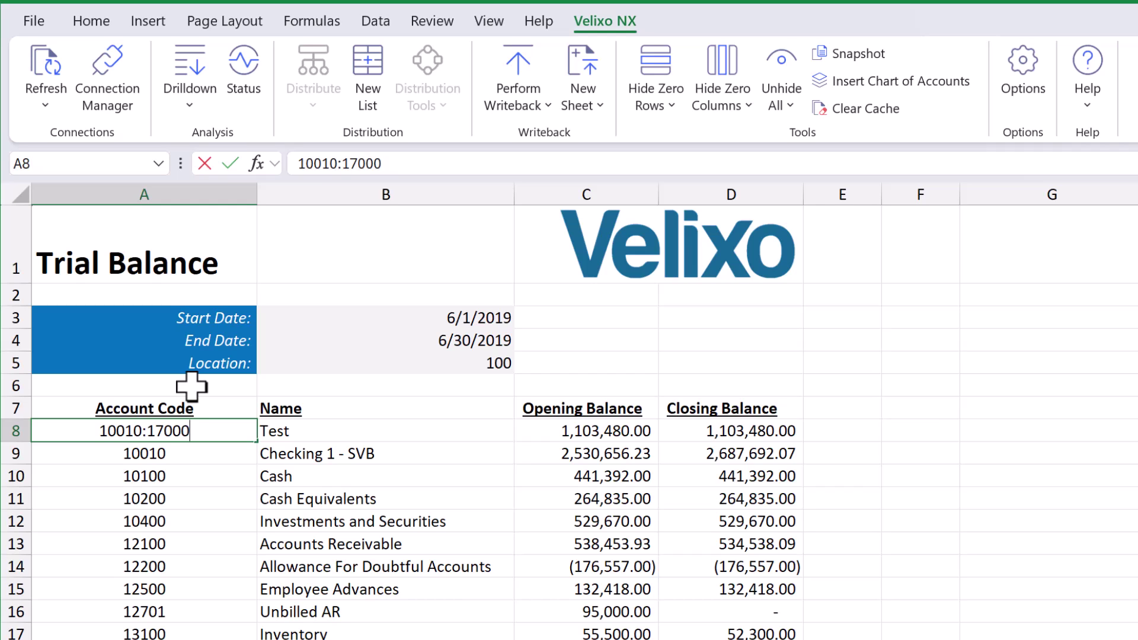
Exclude accounts 16100 and 16900 by finishing A8 as 10010:17000;-16100;-16900
{"action": "type", "text": ";"}
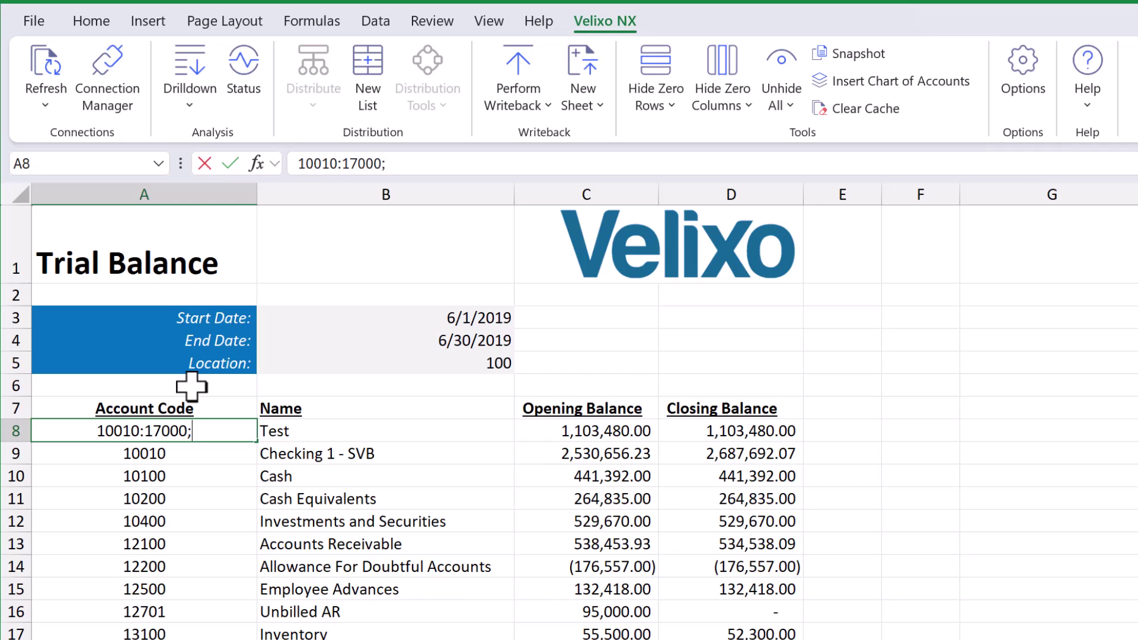
{"action": "type", "text": "-16"}
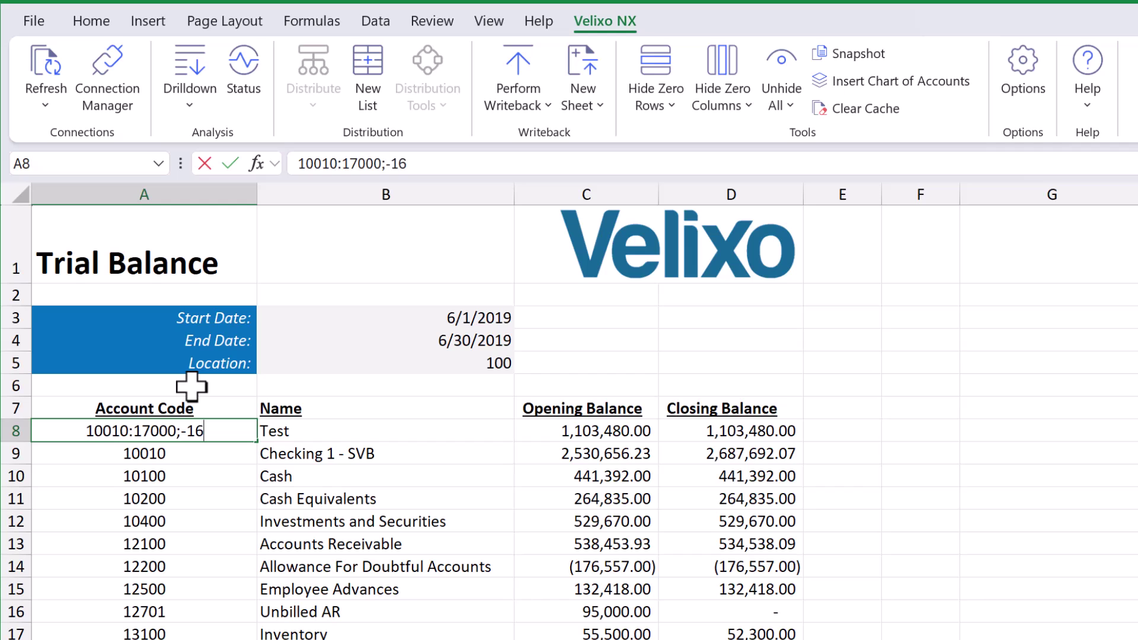
{"action": "type", "text": "100;-"}
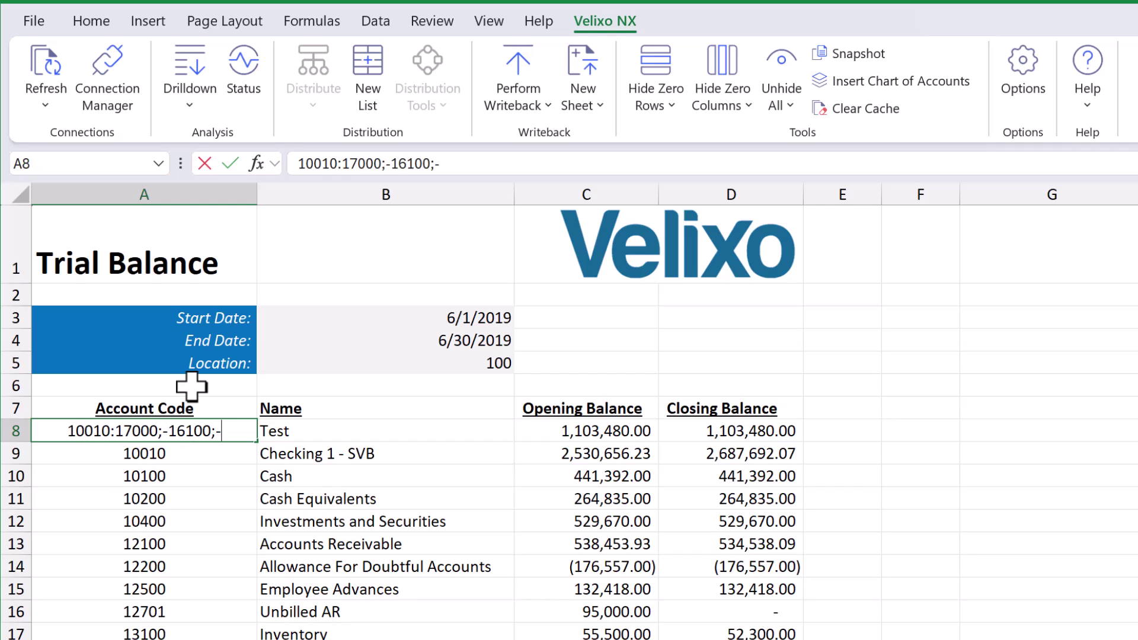
{"action": "type", "text": "16900"}
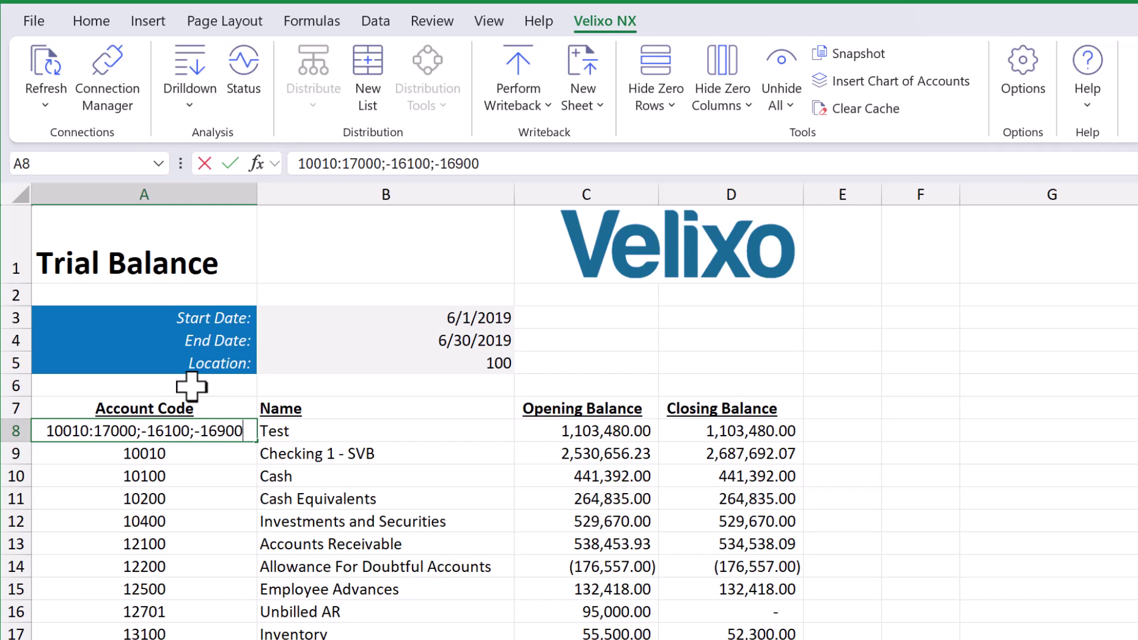
{"action": "key", "text": "Return"}
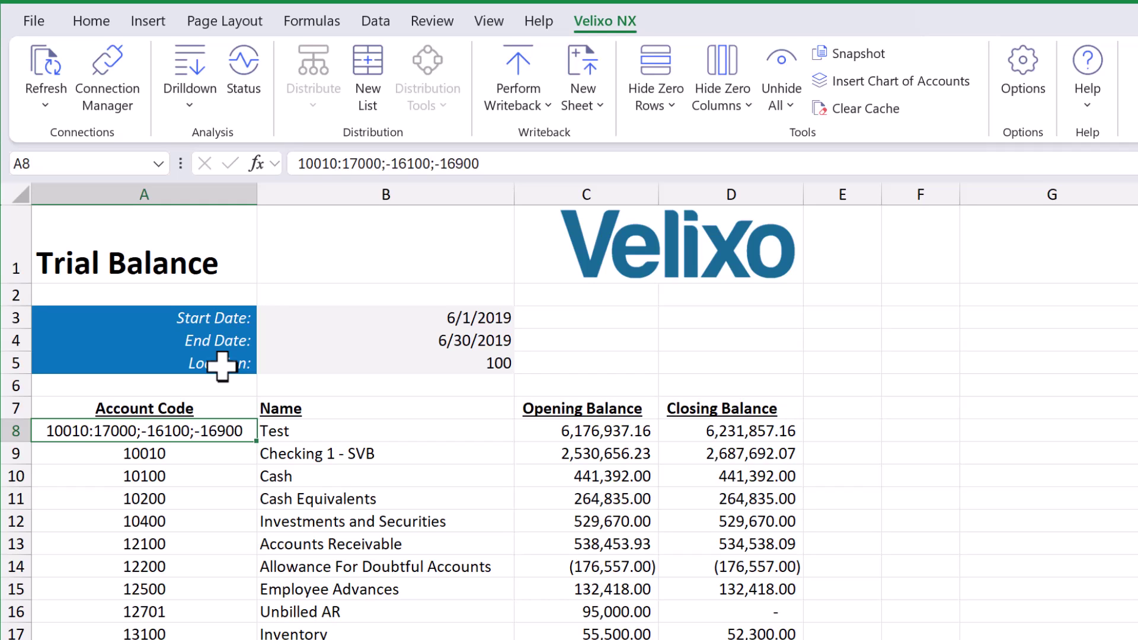
Try wildcard 1???? in A8, then change it to ???10
{"action": "type", "text": "1"}
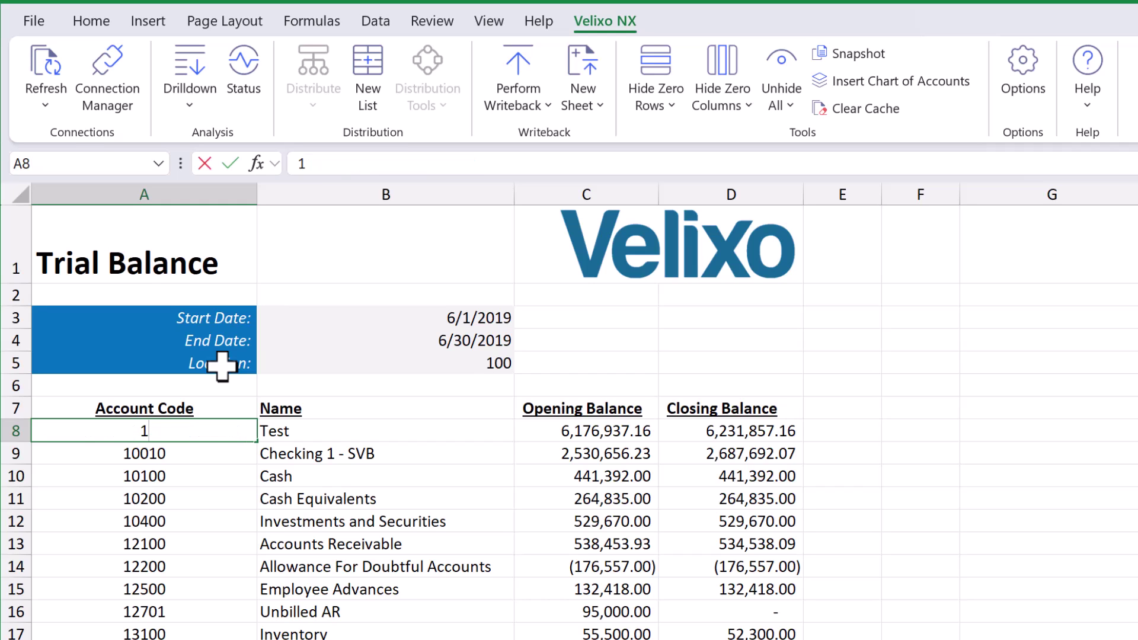
{"action": "type", "text": "????"}
{"action": "key", "text": "Return"}
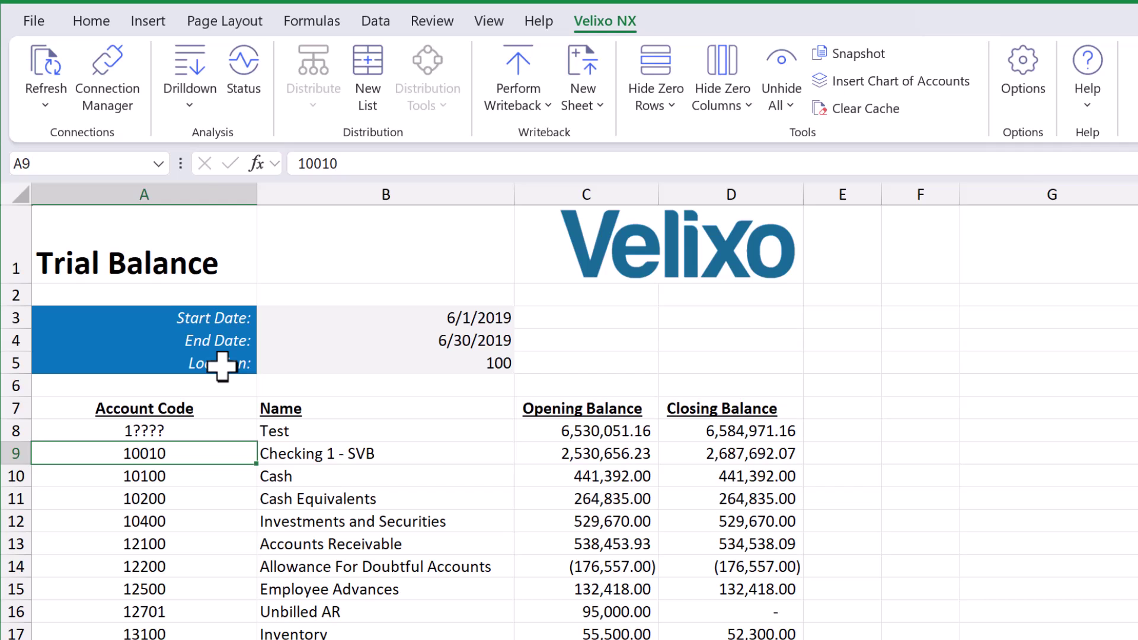
{"action": "left_click", "coordinate": [172, 423]}
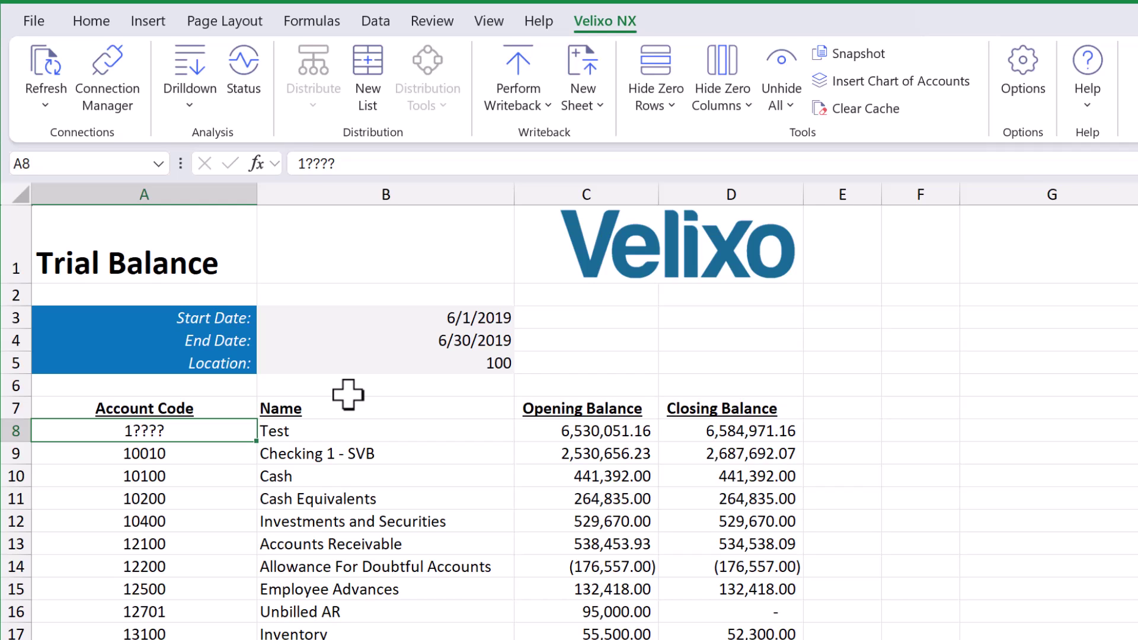
{"action": "type", "text": "???10"}
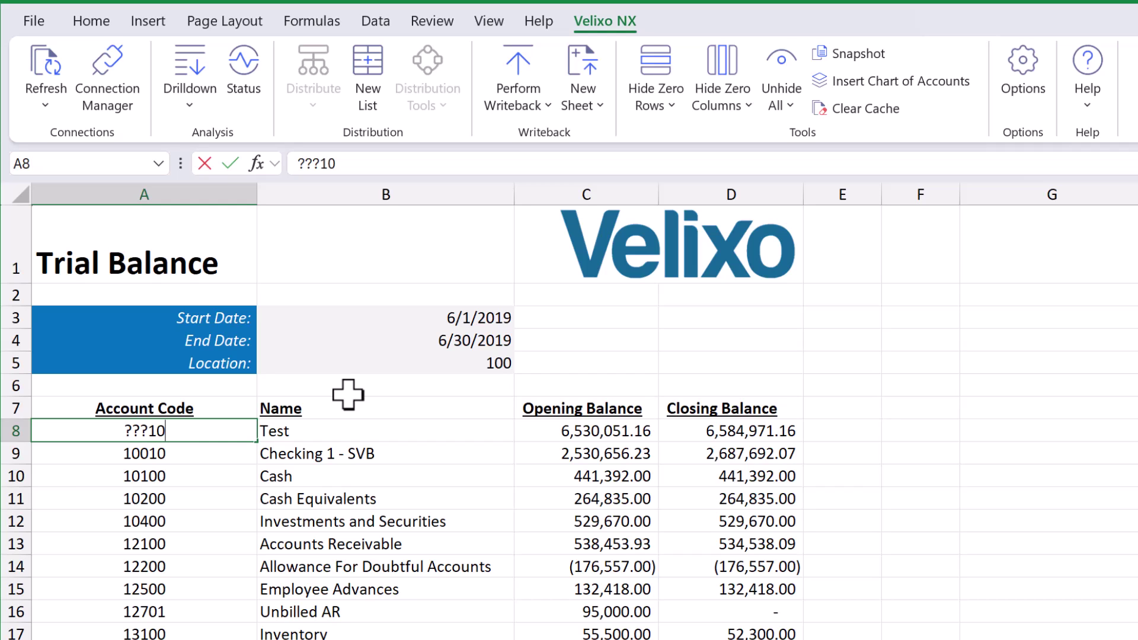
{"action": "key", "text": "Return"}
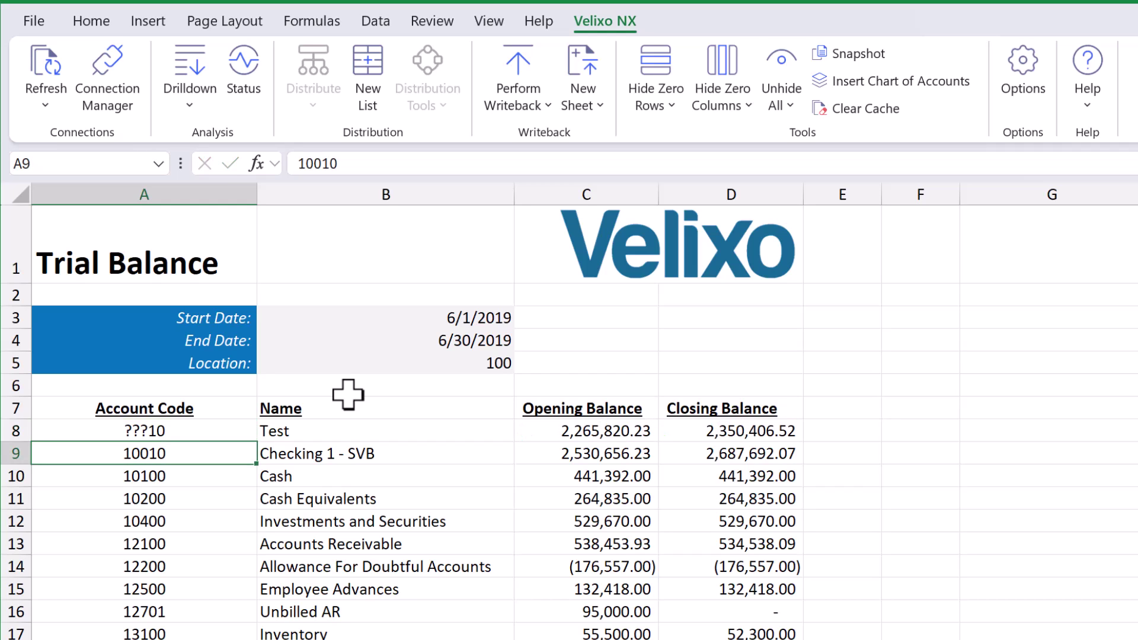